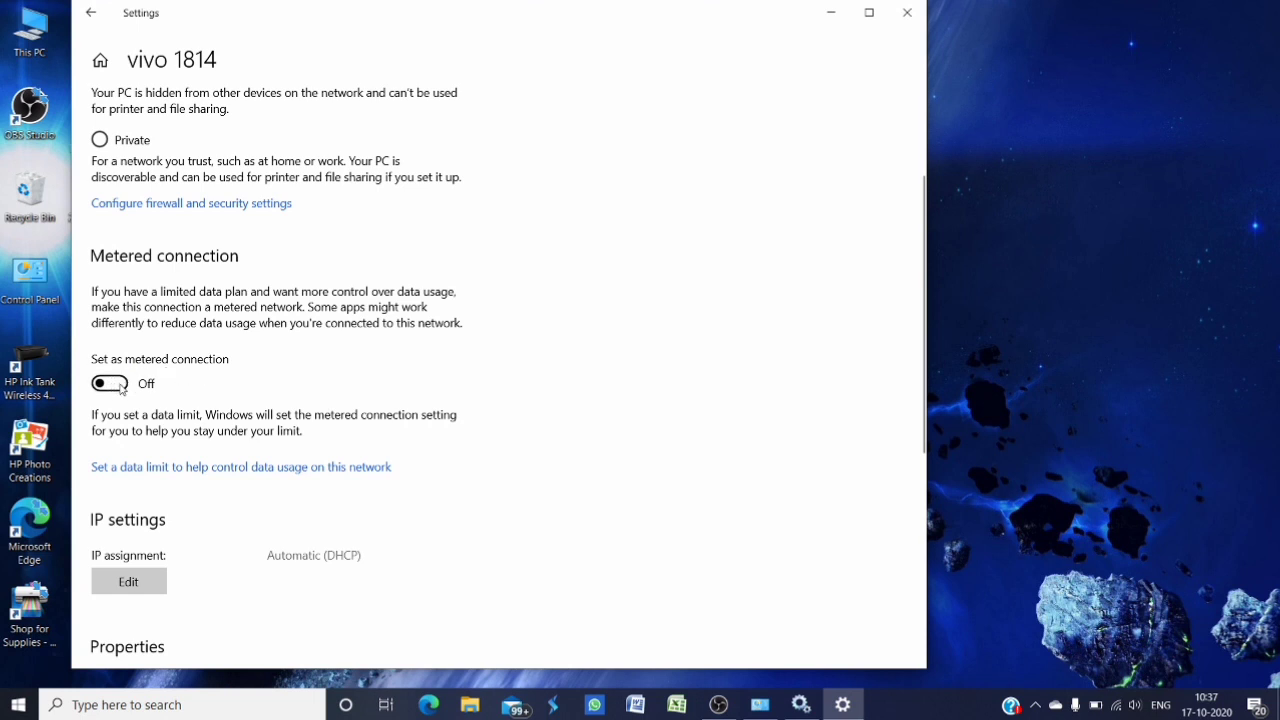
Step: Toggle the metered connection setting for the vivo 1814 network and minimize the Settings window
{"action": "left_click", "coordinate": [118, 385]}
{"action": "left_click", "coordinate": [831, 14]}
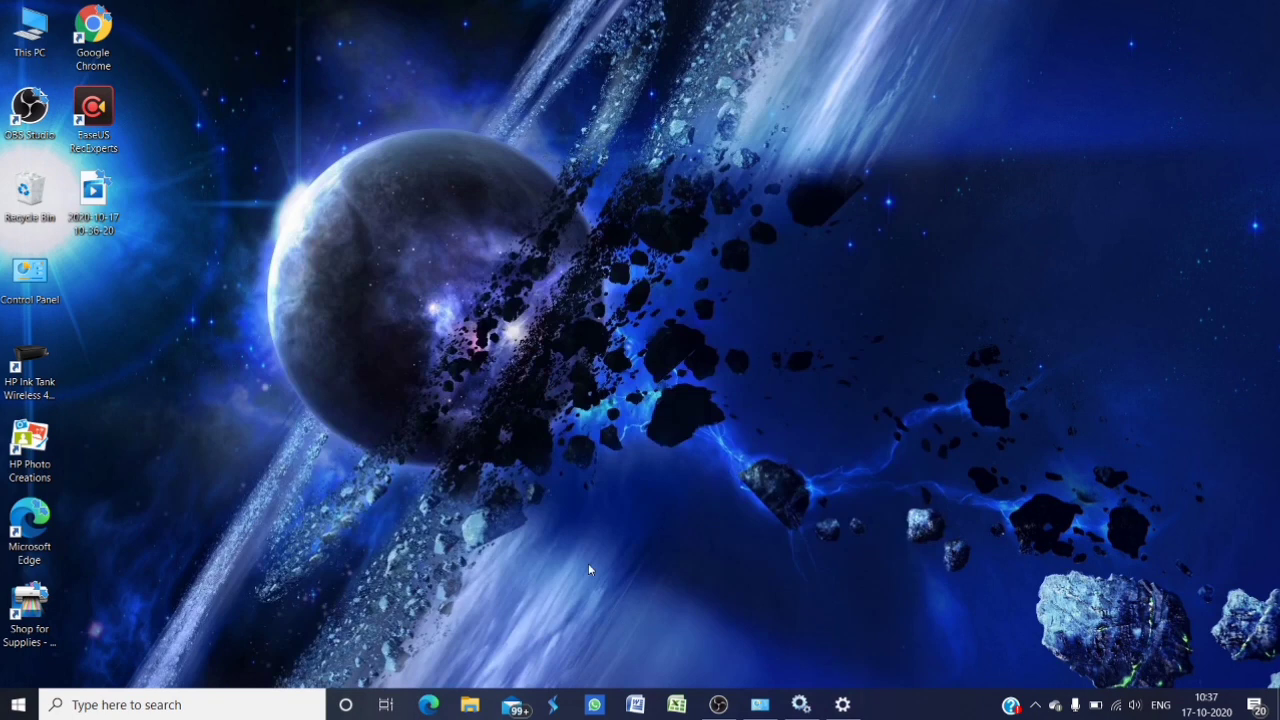
Step: Search Windows for services, run the Services app as administrator and bring its window to the front
{"action": "left_click", "coordinate": [17, 706]}
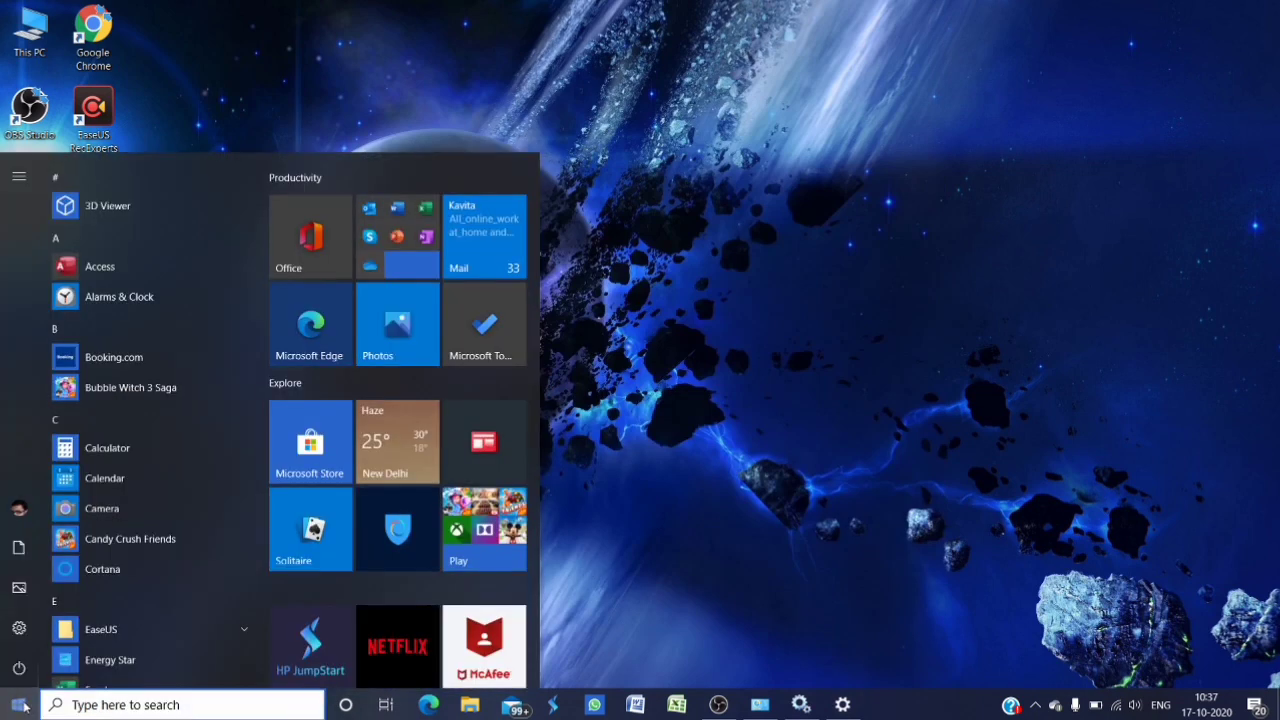
{"action": "left_click", "coordinate": [127, 705]}
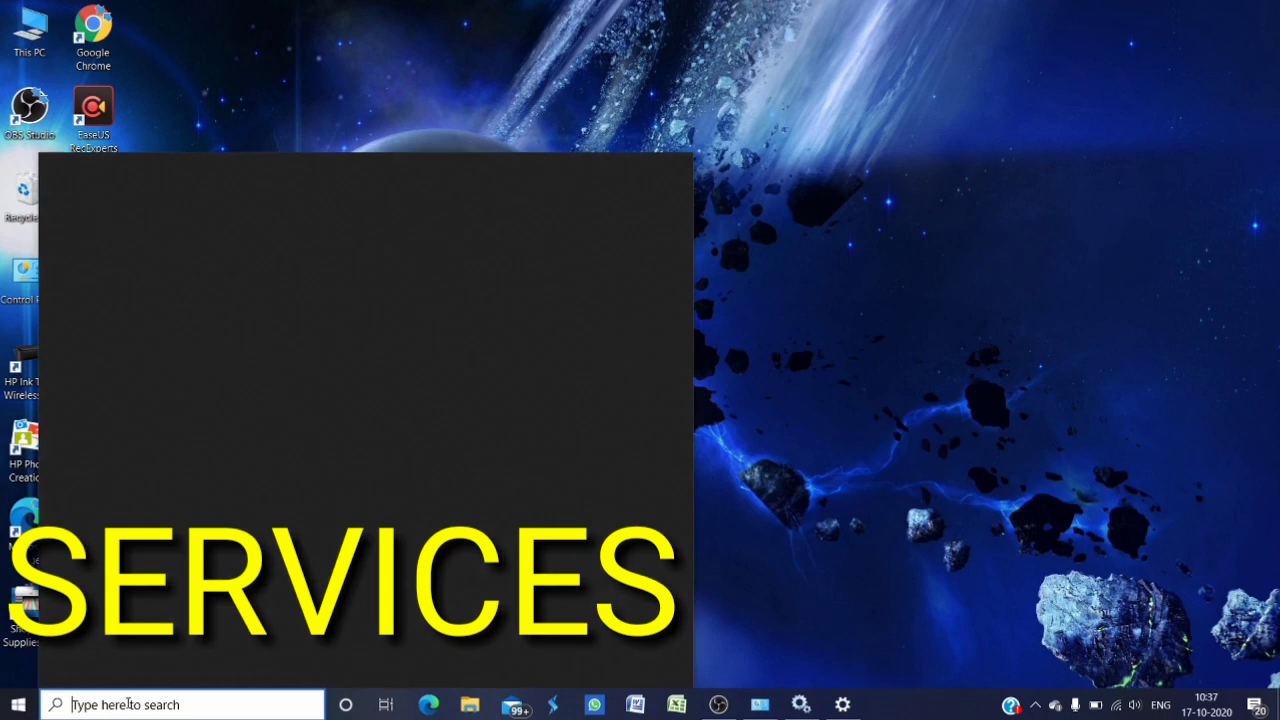
{"action": "type", "text": "s"}
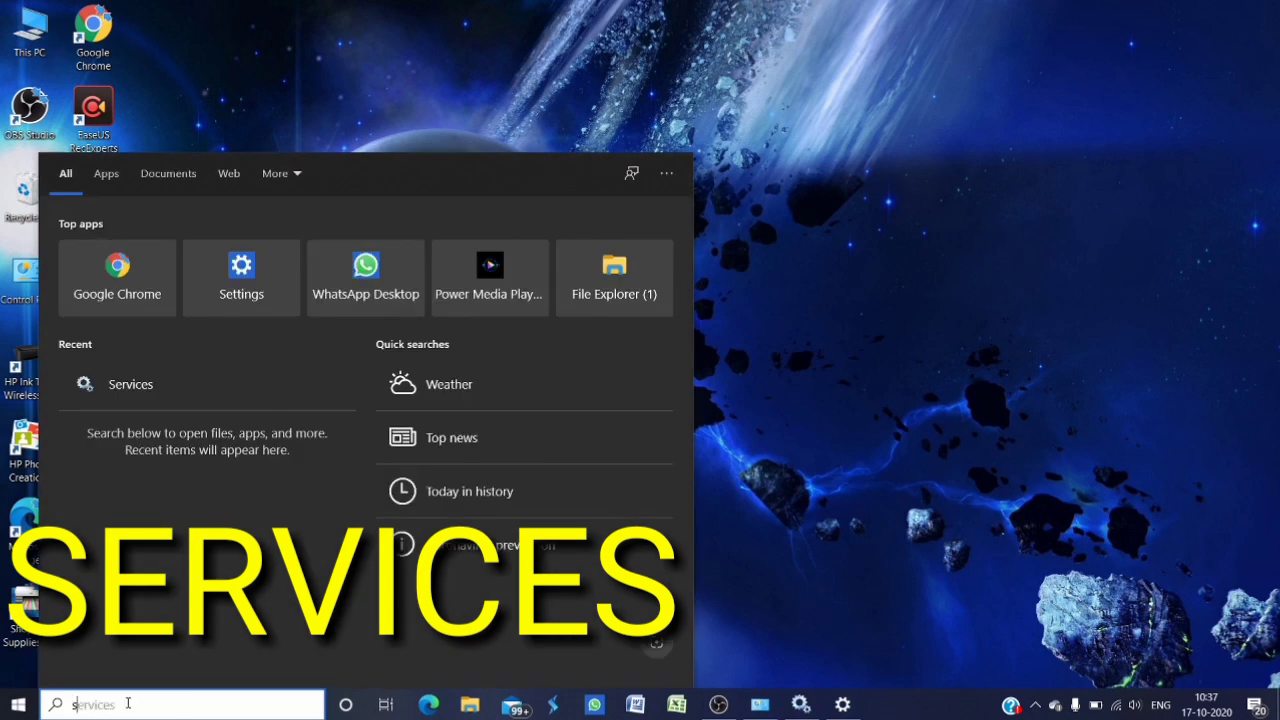
{"action": "type", "text": "ervic"}
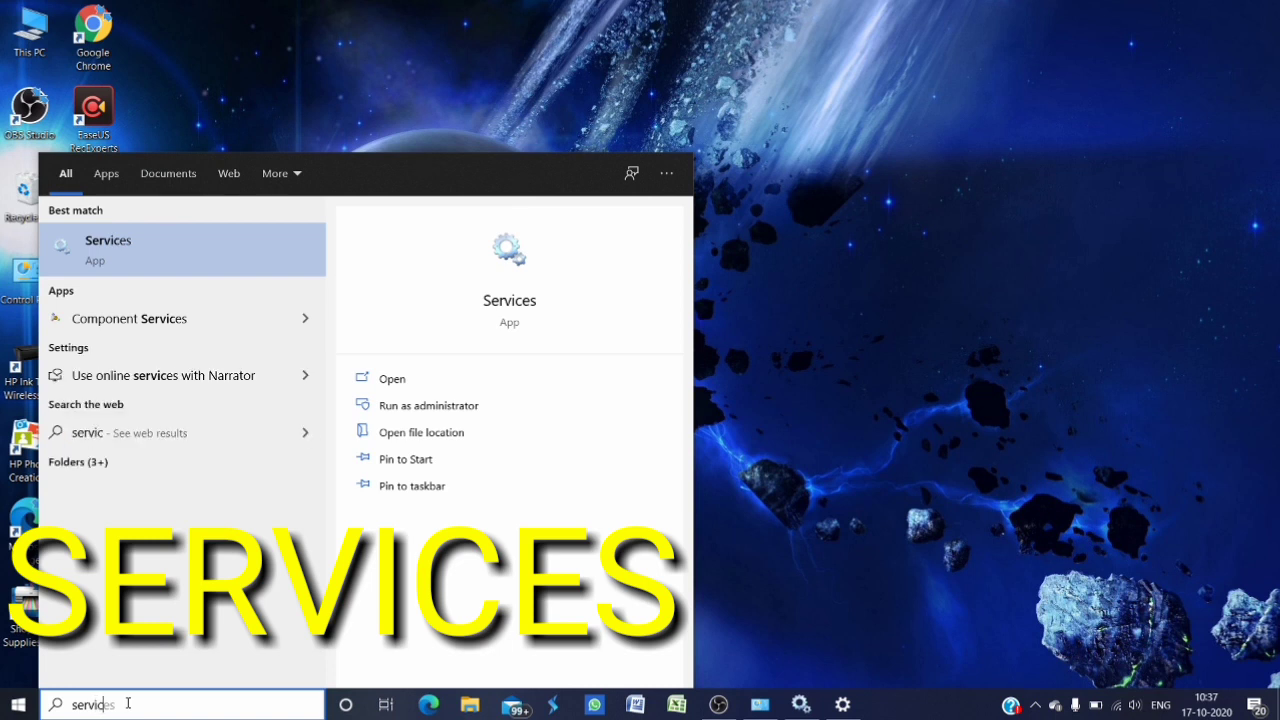
{"action": "type", "text": "es"}
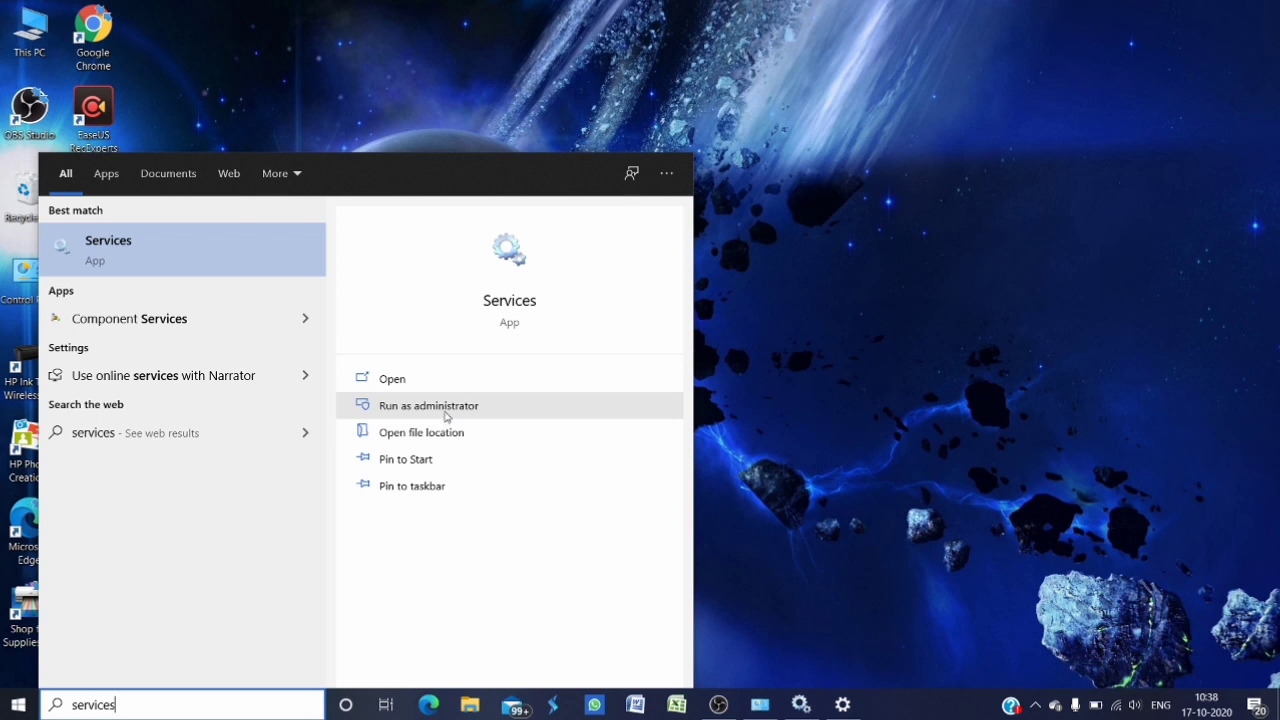
{"action": "left_click", "coordinate": [446, 414]}
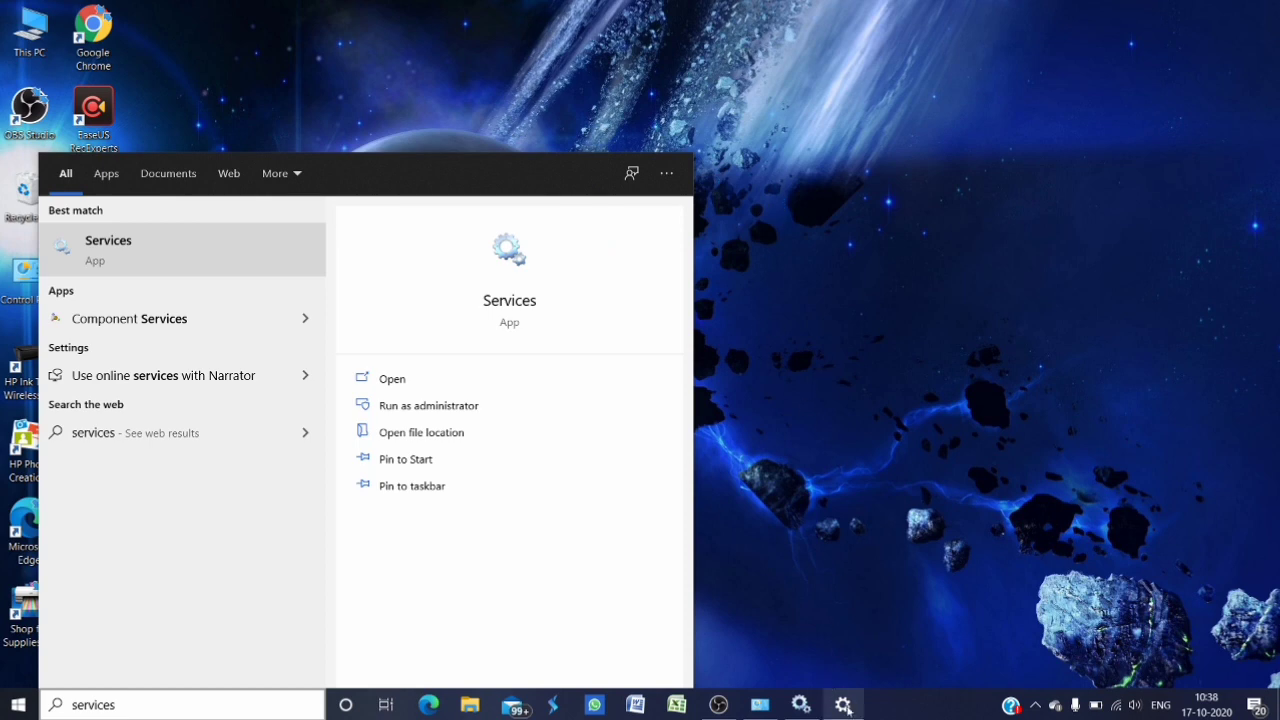
{"action": "mouse_move", "coordinate": [848, 708]}
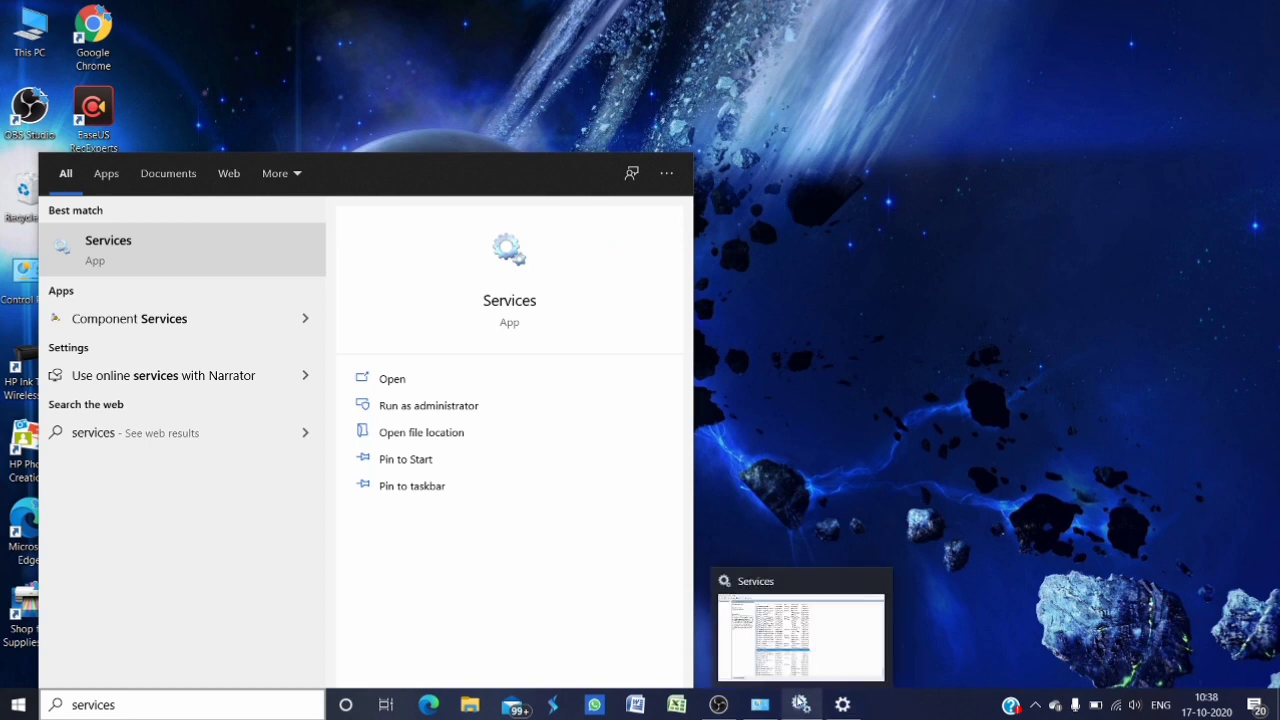
{"action": "left_click", "coordinate": [802, 694]}
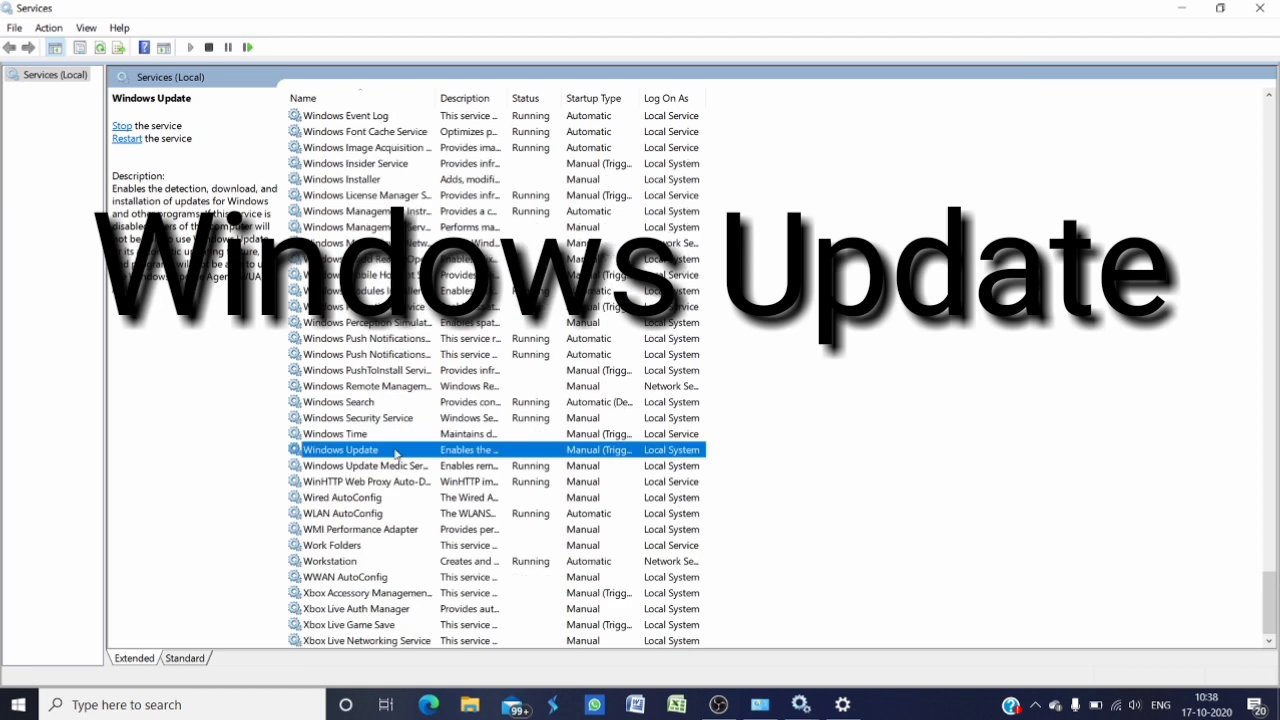
Step: Set the Windows Update service's startup type to Disabled and apply the change
{"action": "double_click", "coordinate": [398, 448]}
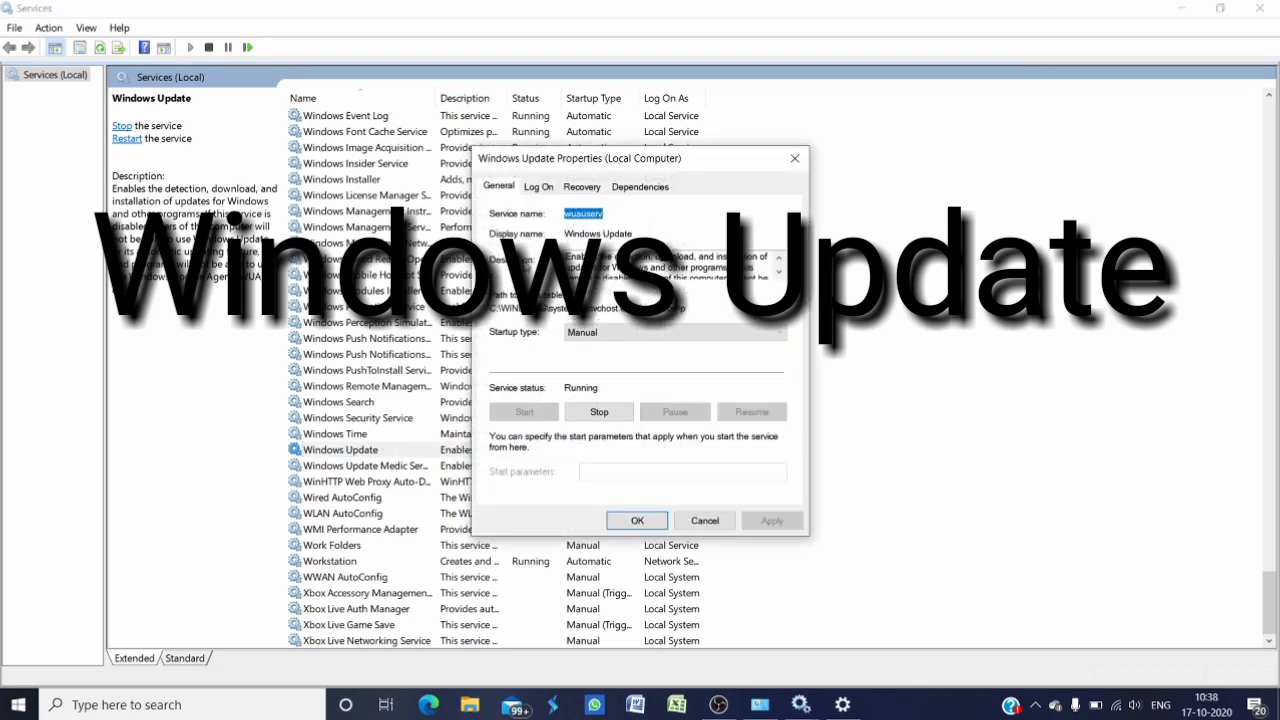
{"action": "left_click", "coordinate": [779, 340]}
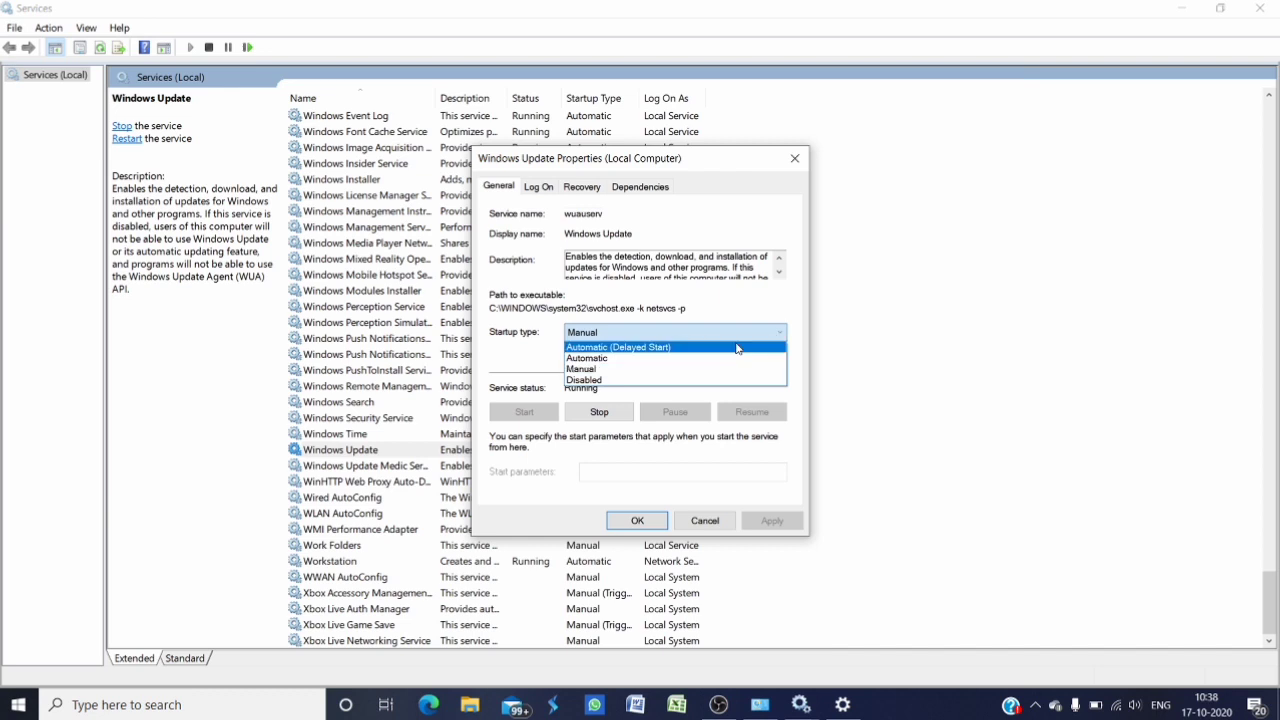
{"action": "left_click", "coordinate": [611, 380]}
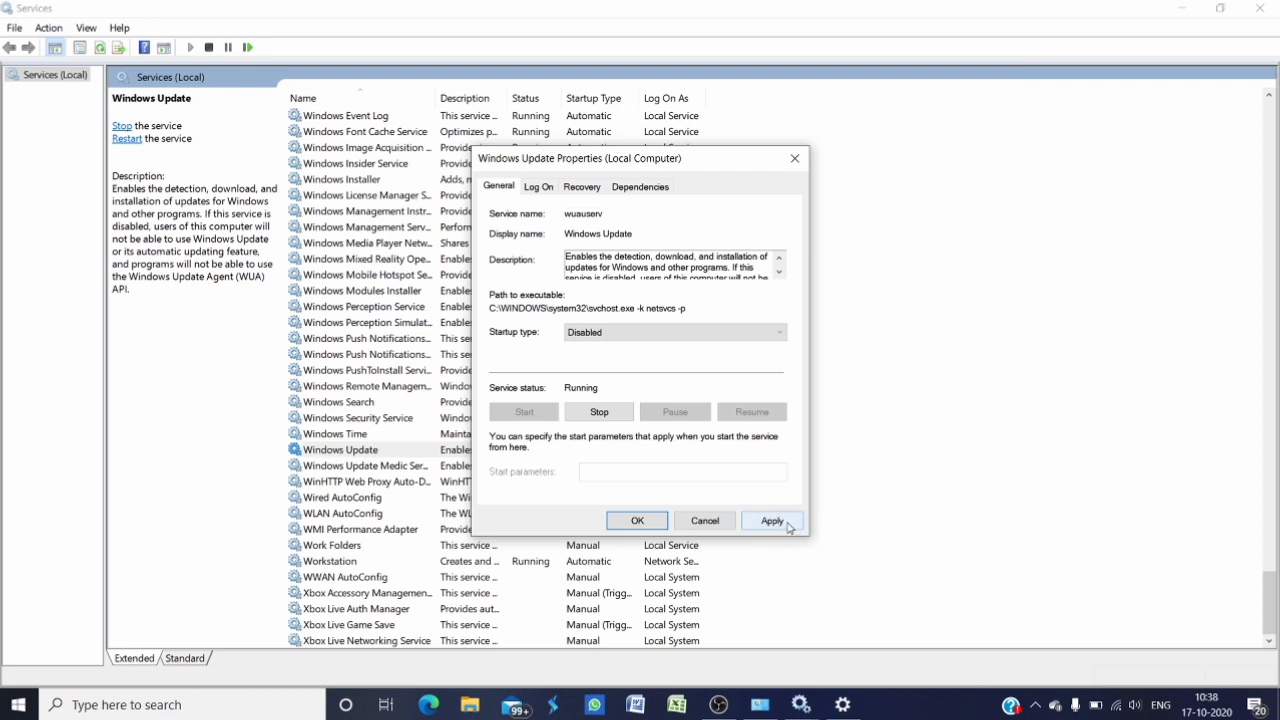
{"action": "left_click", "coordinate": [773, 521]}
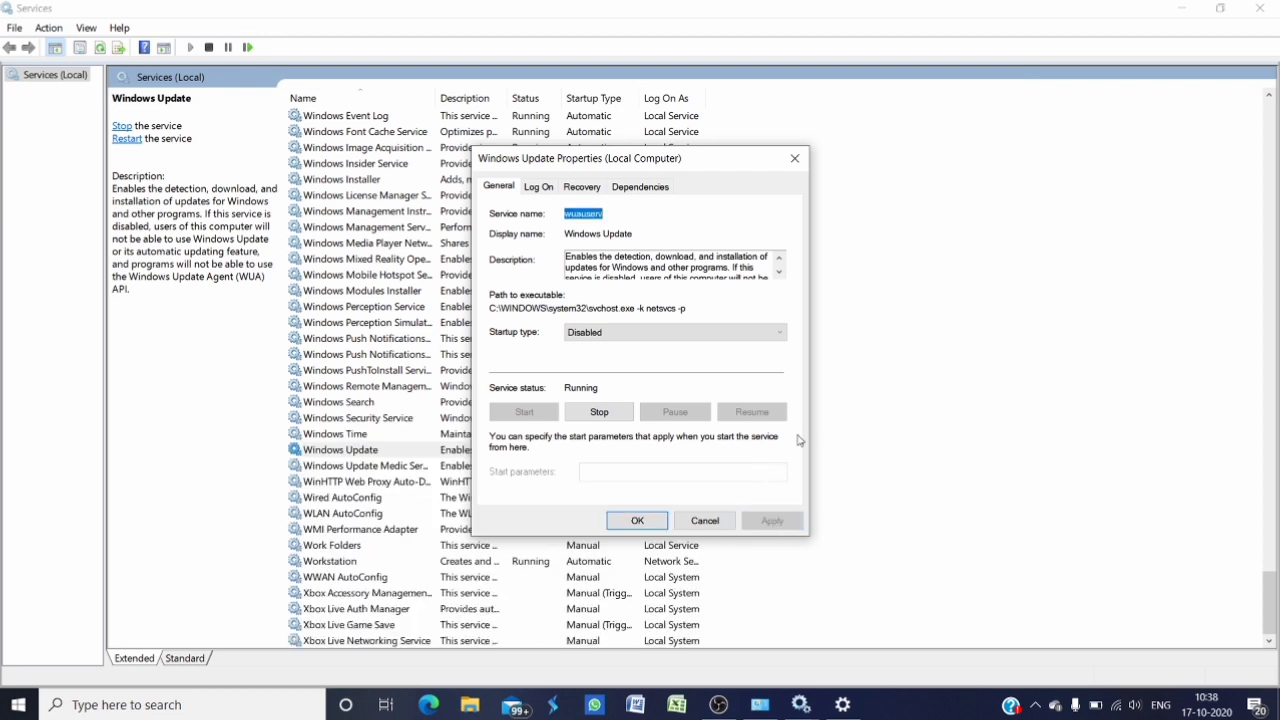
Step: Stop the Windows Update service, confirm its properties and put away the open Services windows
{"action": "left_click", "coordinate": [593, 413]}
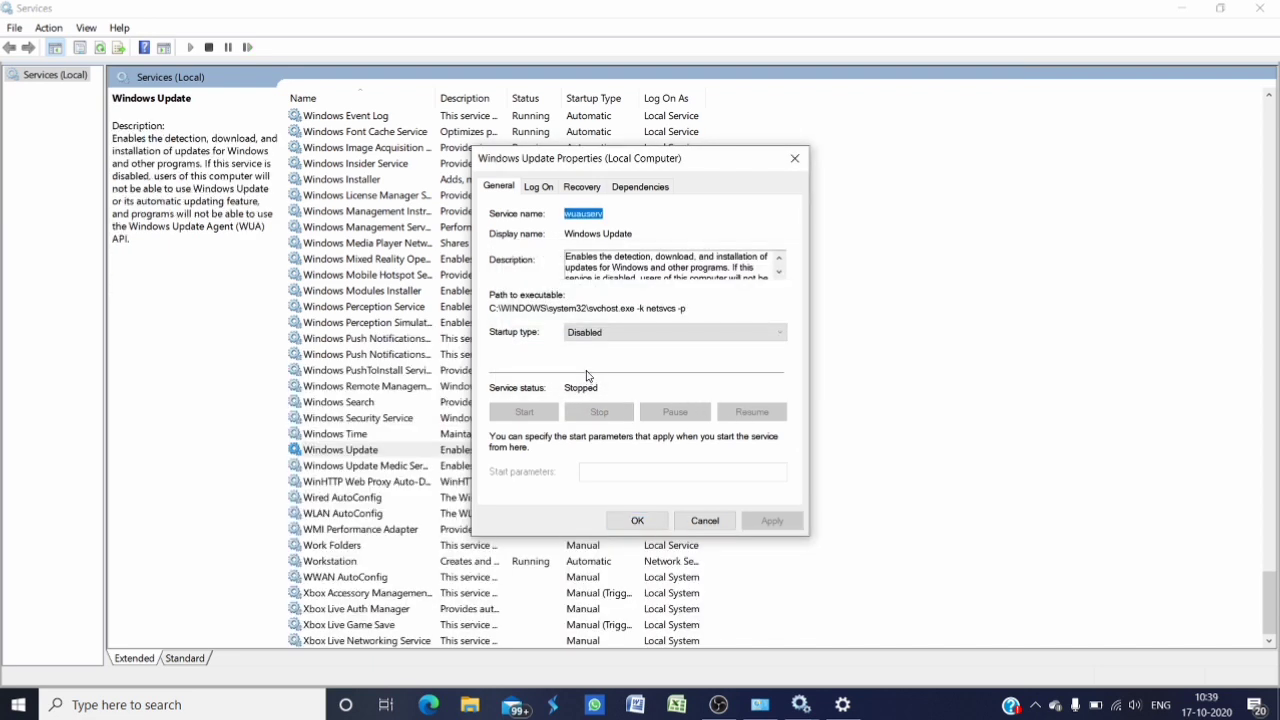
{"action": "left_click", "coordinate": [638, 521]}
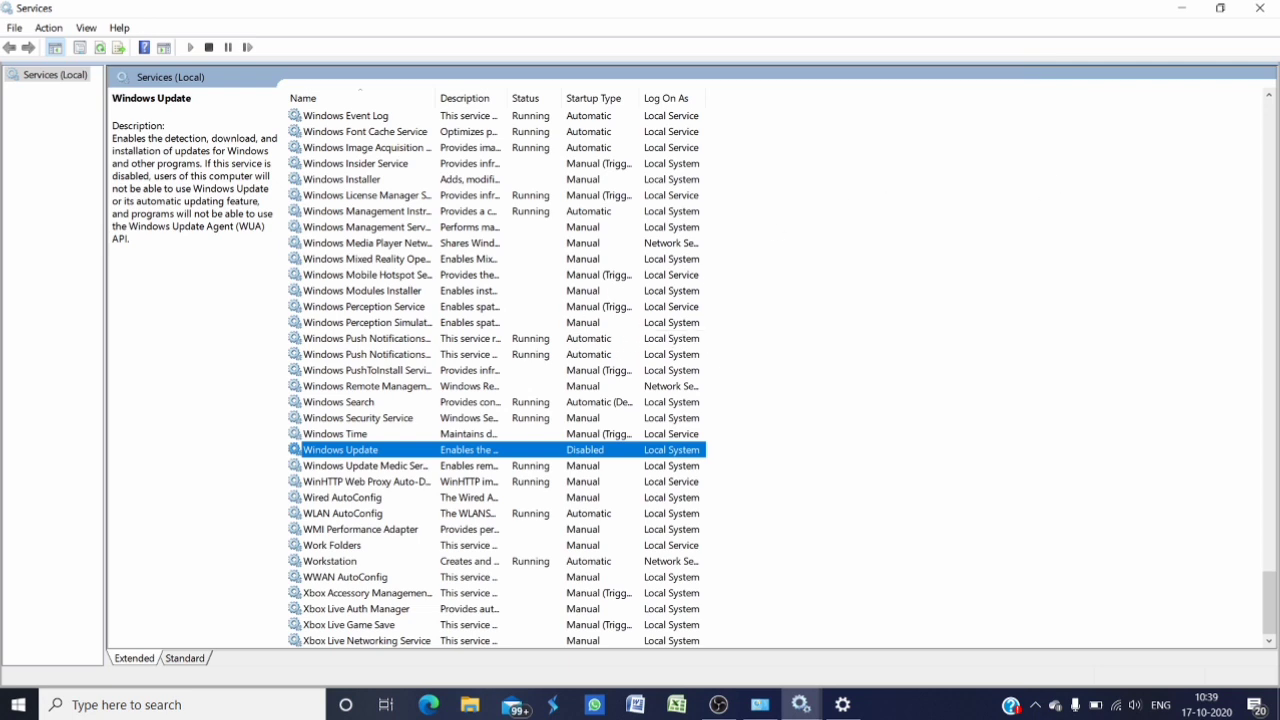
{"action": "left_click", "coordinate": [1193, 9]}
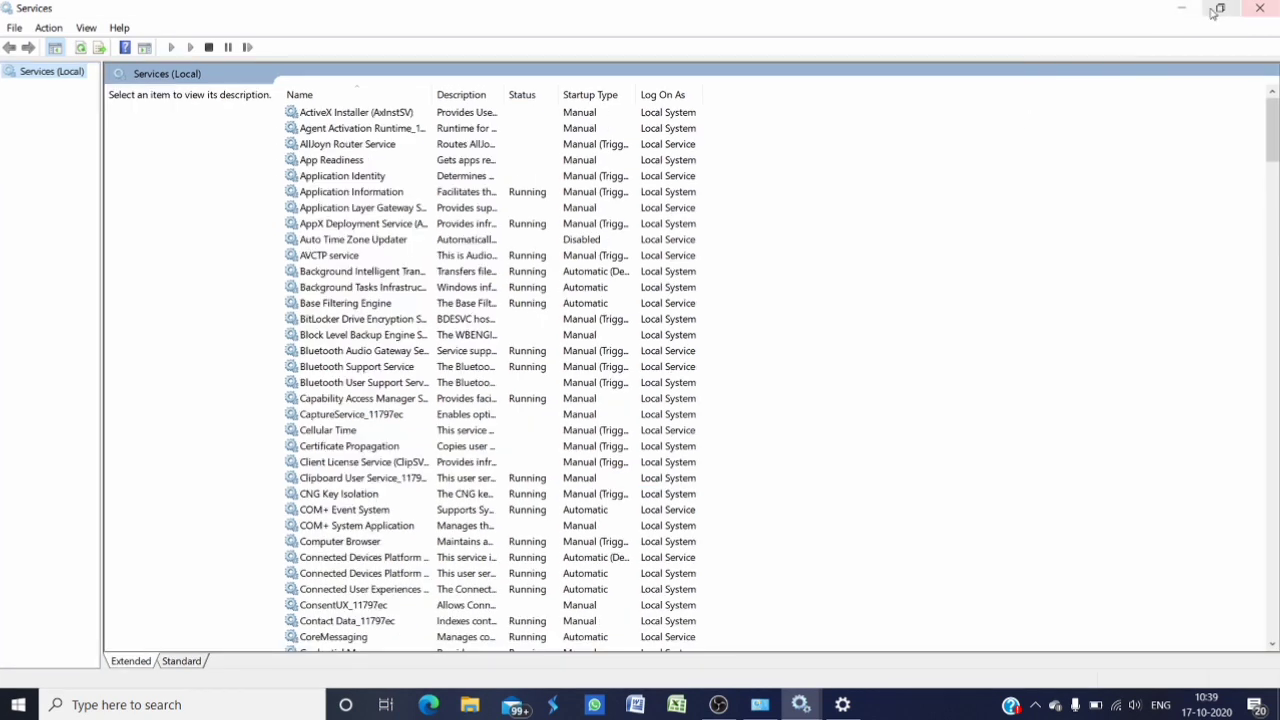
{"action": "left_click", "coordinate": [1261, 7]}
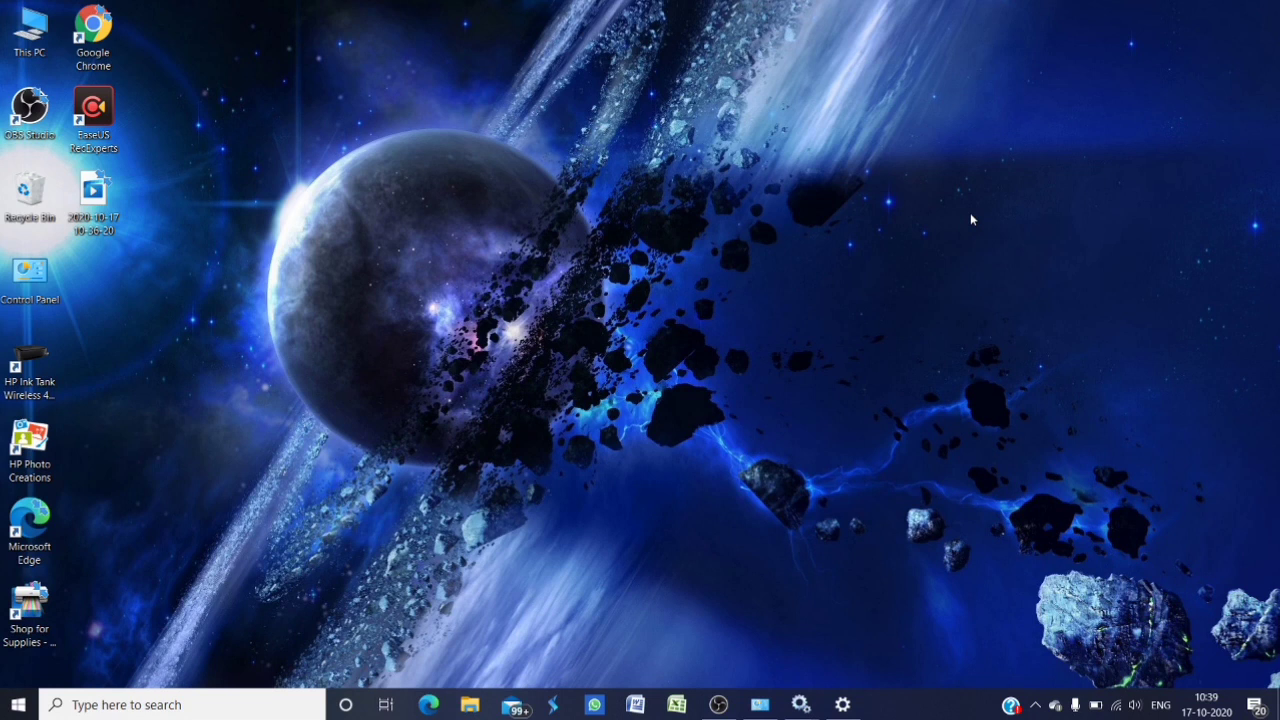
Step: Search Windows for the Services app again and run it as administrator
{"action": "left_click", "coordinate": [17, 705]}
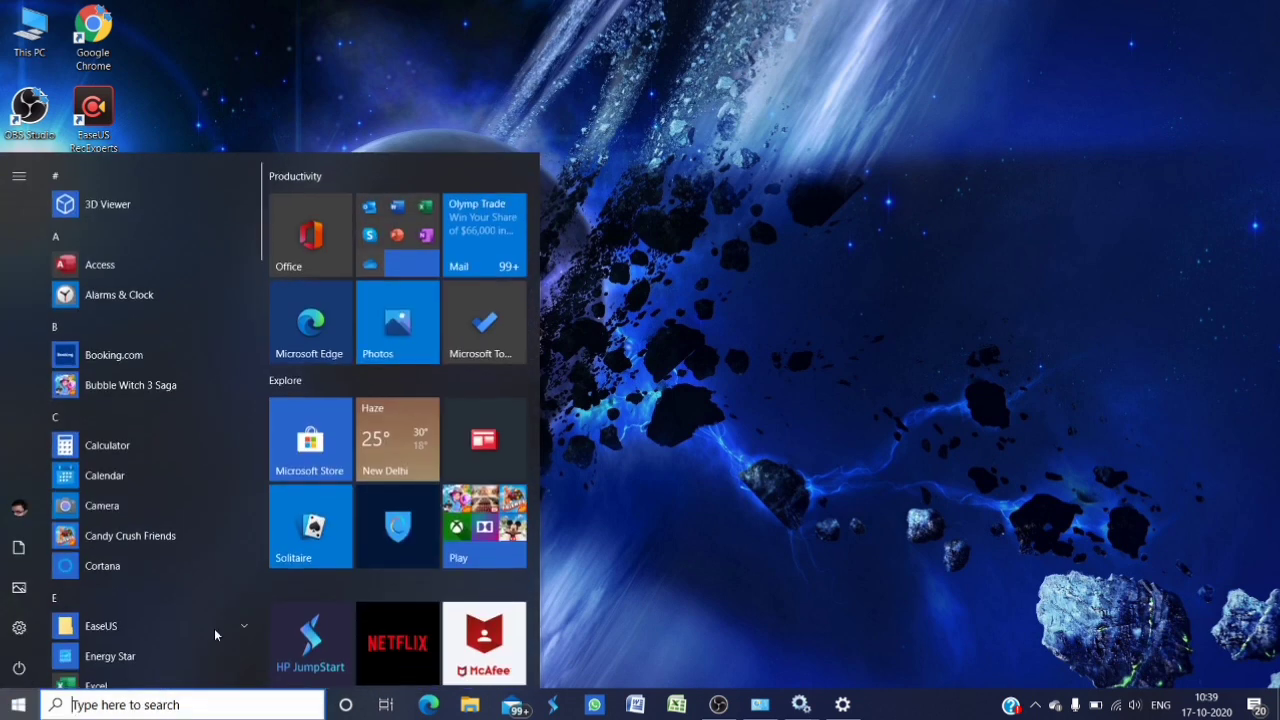
{"action": "left_click", "coordinate": [141, 705]}
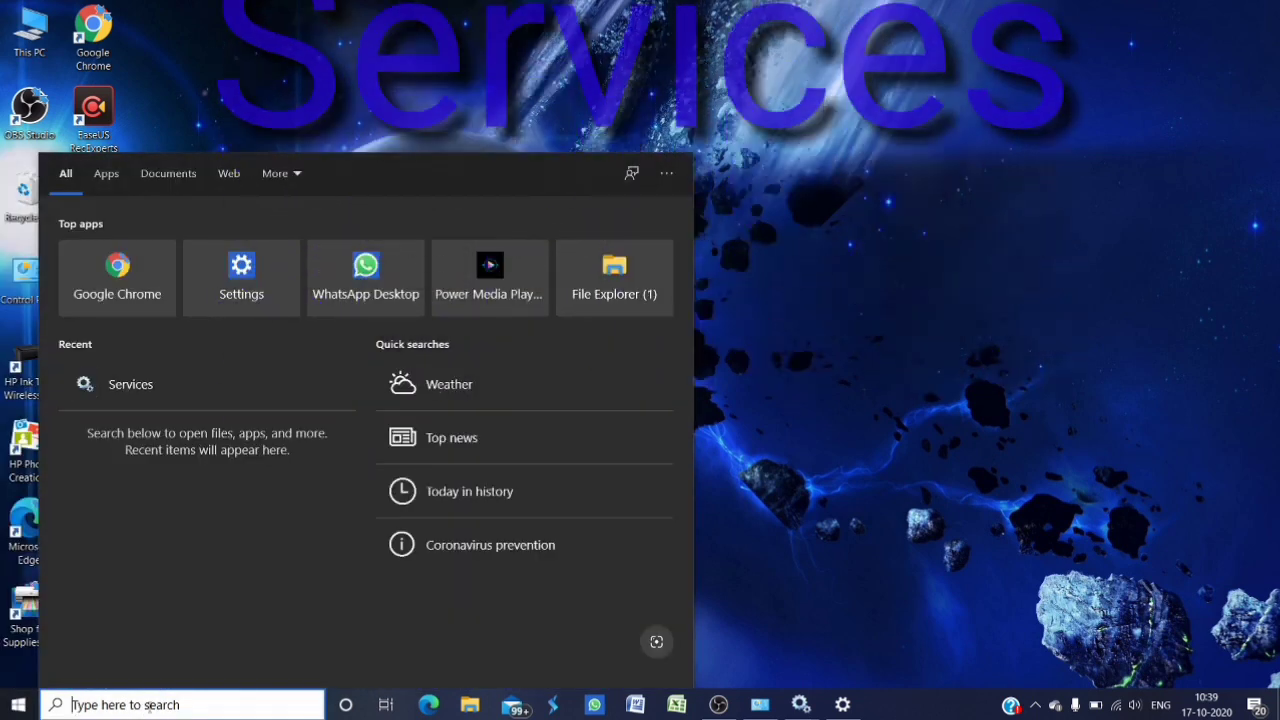
{"action": "type", "text": "sevi"}
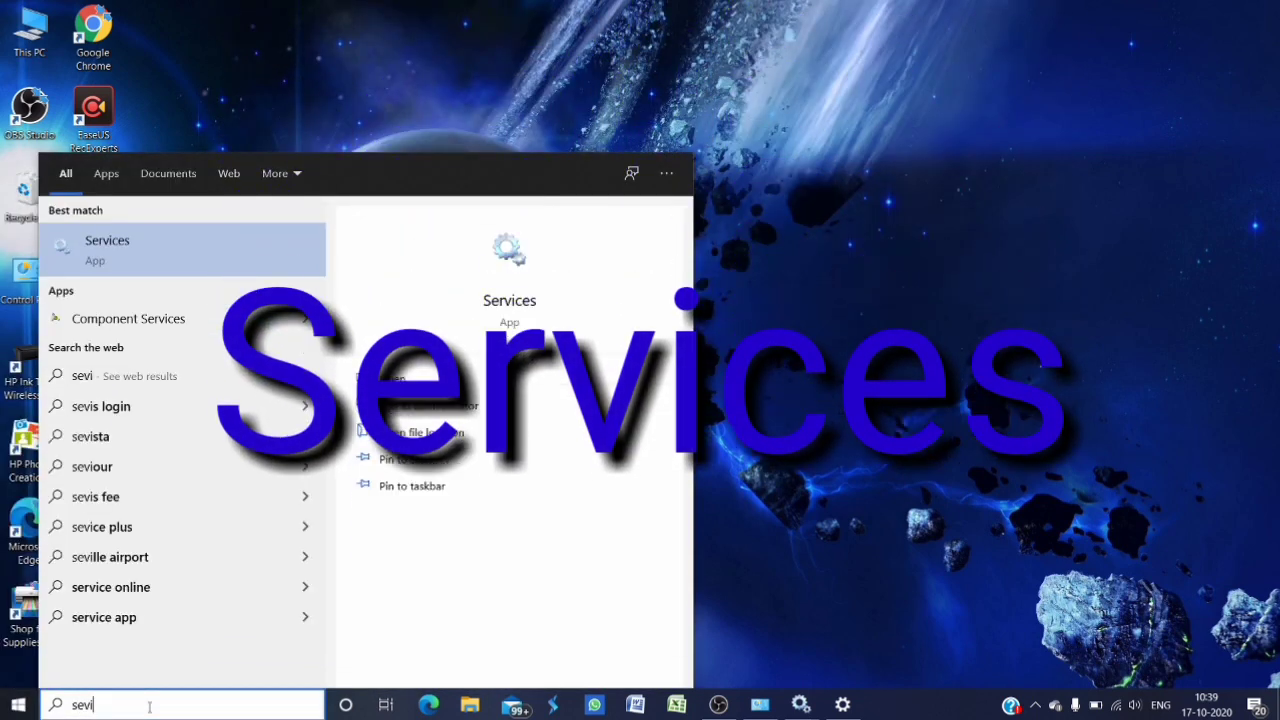
{"action": "type", "text": "ces"}
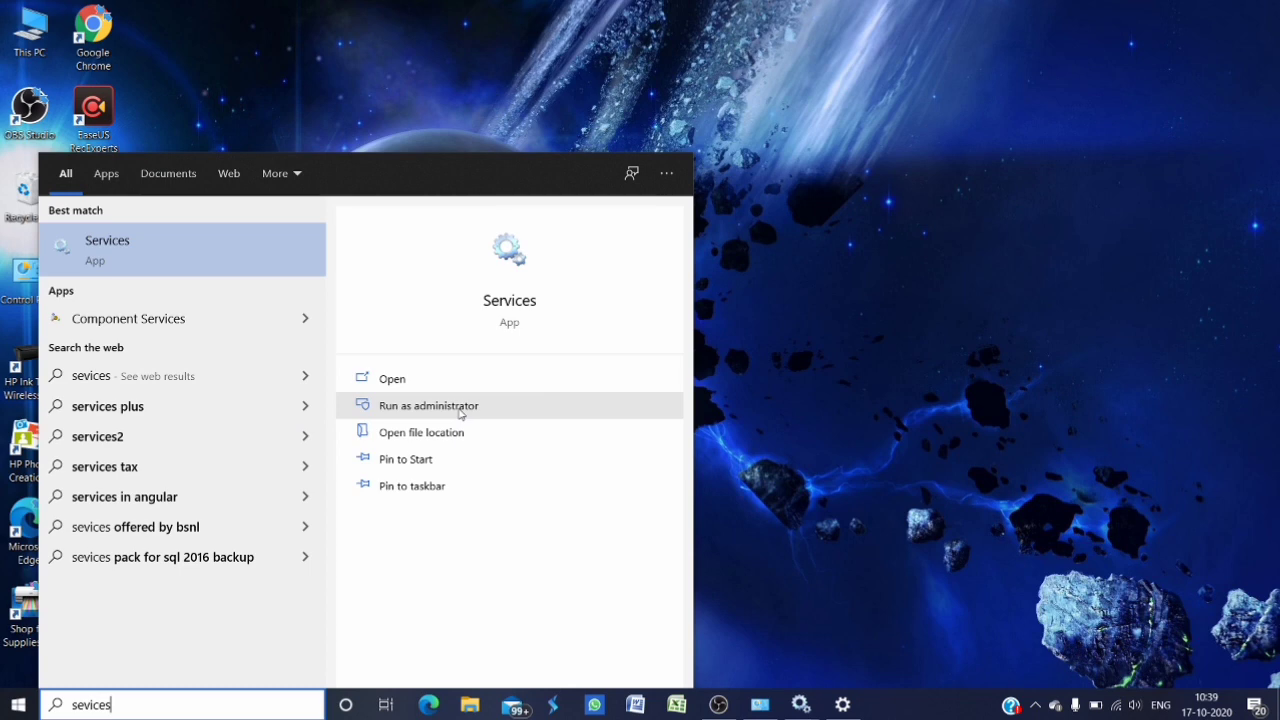
{"action": "left_click", "coordinate": [461, 407]}
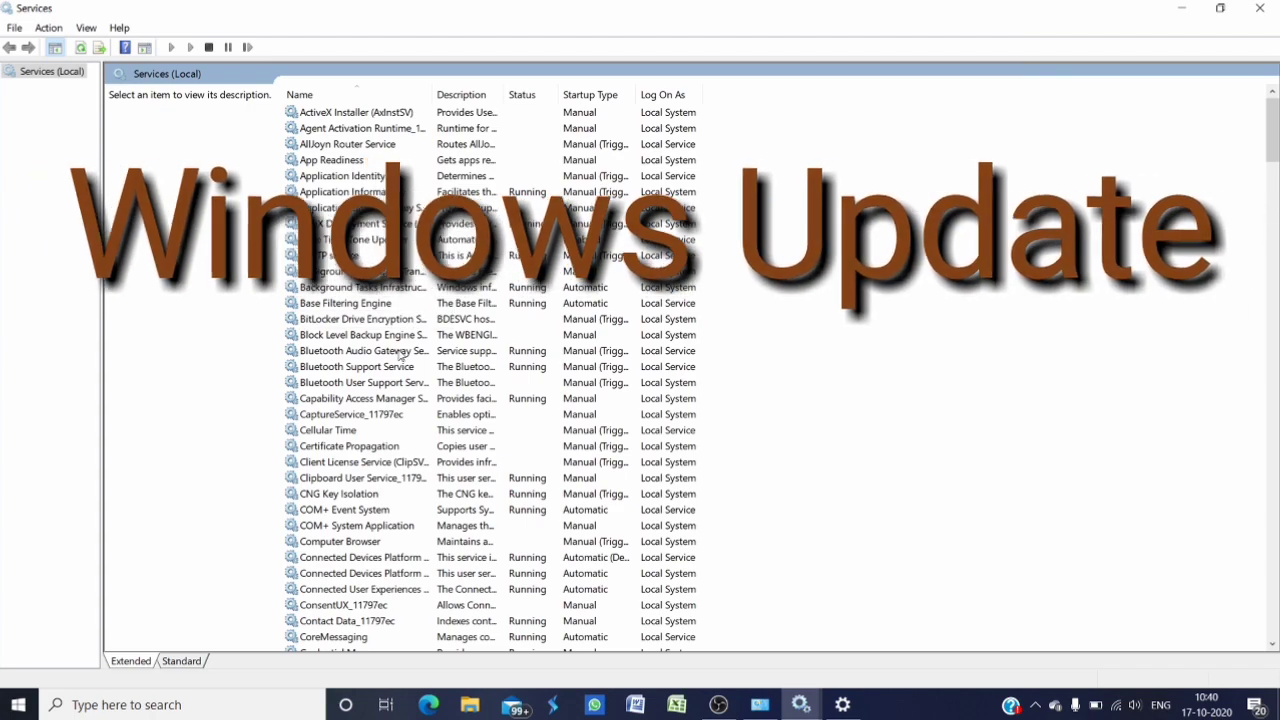
Step: Find the Windows Update service in the list, set its startup type to Manual and apply the change
{"action": "scroll", "coordinate": [400, 355], "scroll_direction": "down", "scroll_amount": 13}
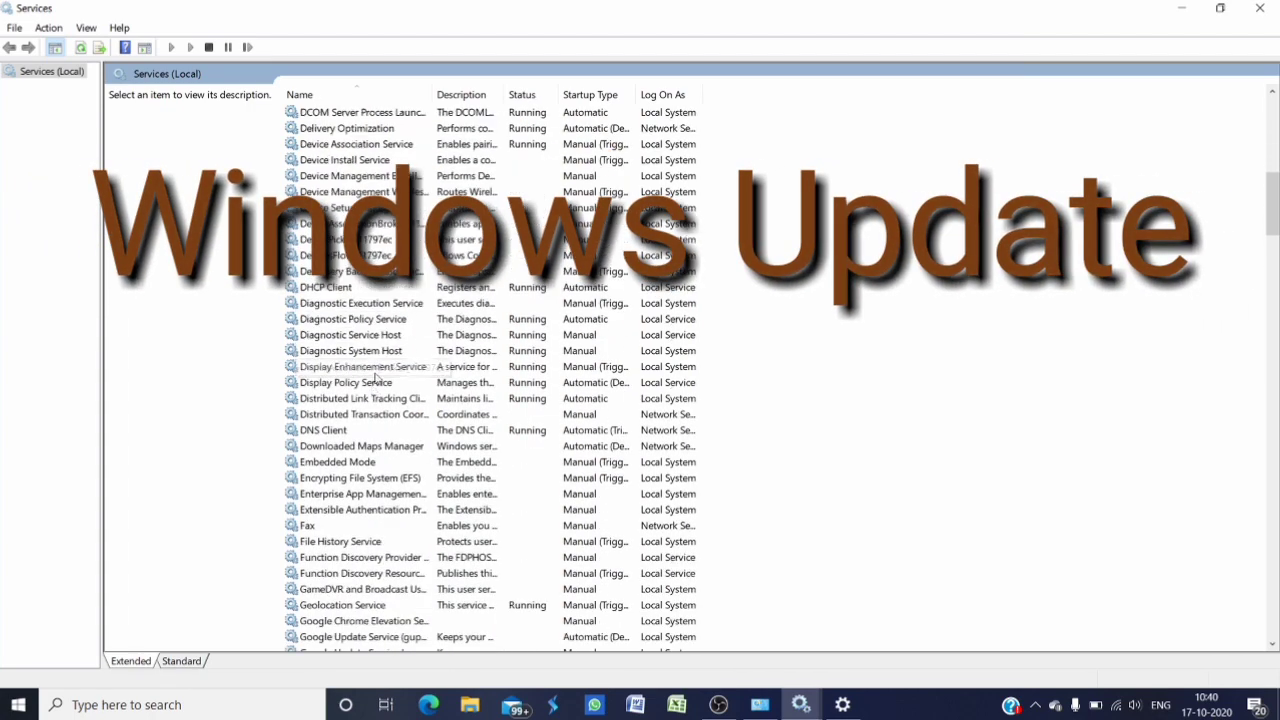
{"action": "scroll", "coordinate": [375, 378], "scroll_direction": "down", "scroll_amount": 20}
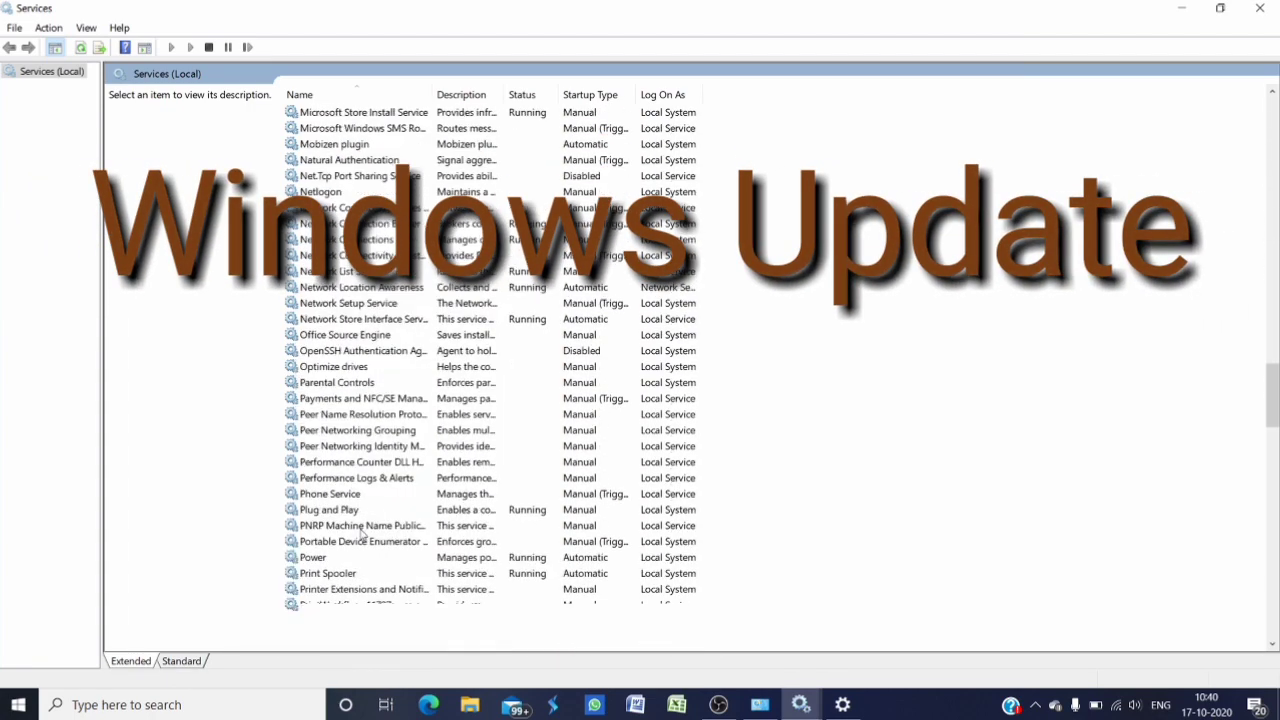
{"action": "scroll", "coordinate": [361, 531], "scroll_direction": "down", "scroll_amount": 20}
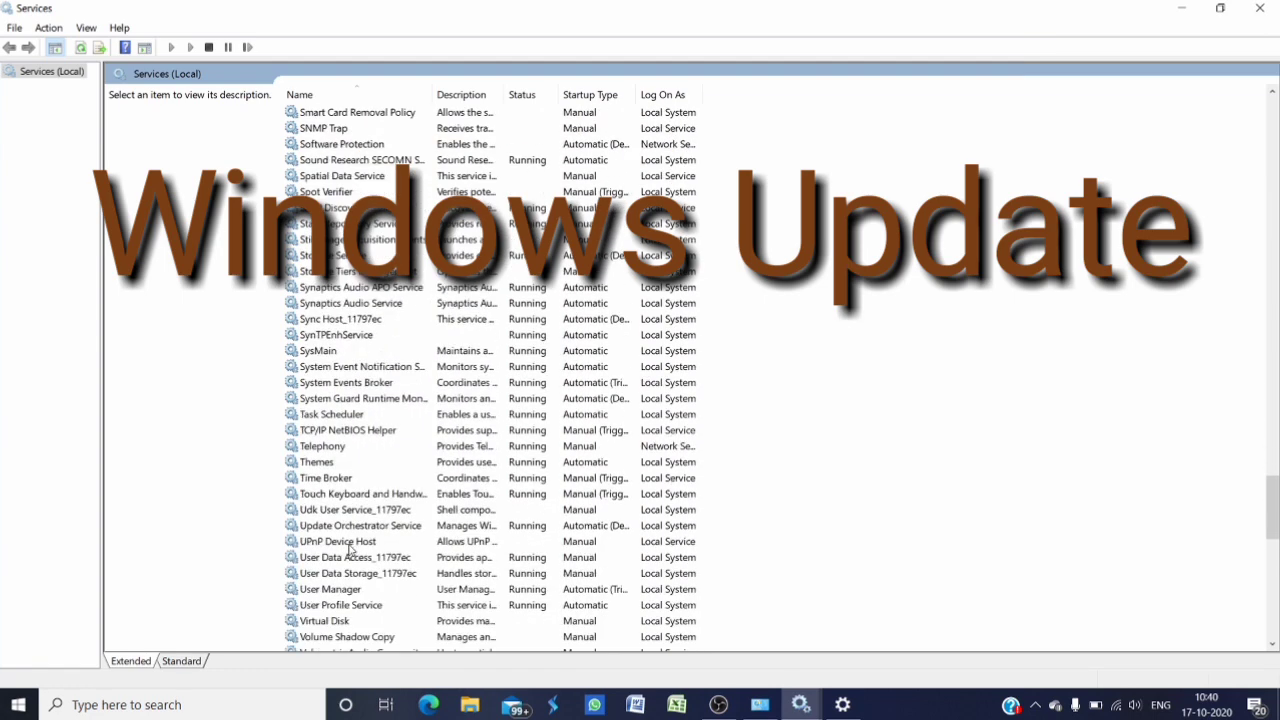
{"action": "scroll", "coordinate": [350, 548], "scroll_direction": "up", "scroll_amount": 6}
{"action": "scroll", "coordinate": [355, 544], "scroll_direction": "down", "scroll_amount": 20}
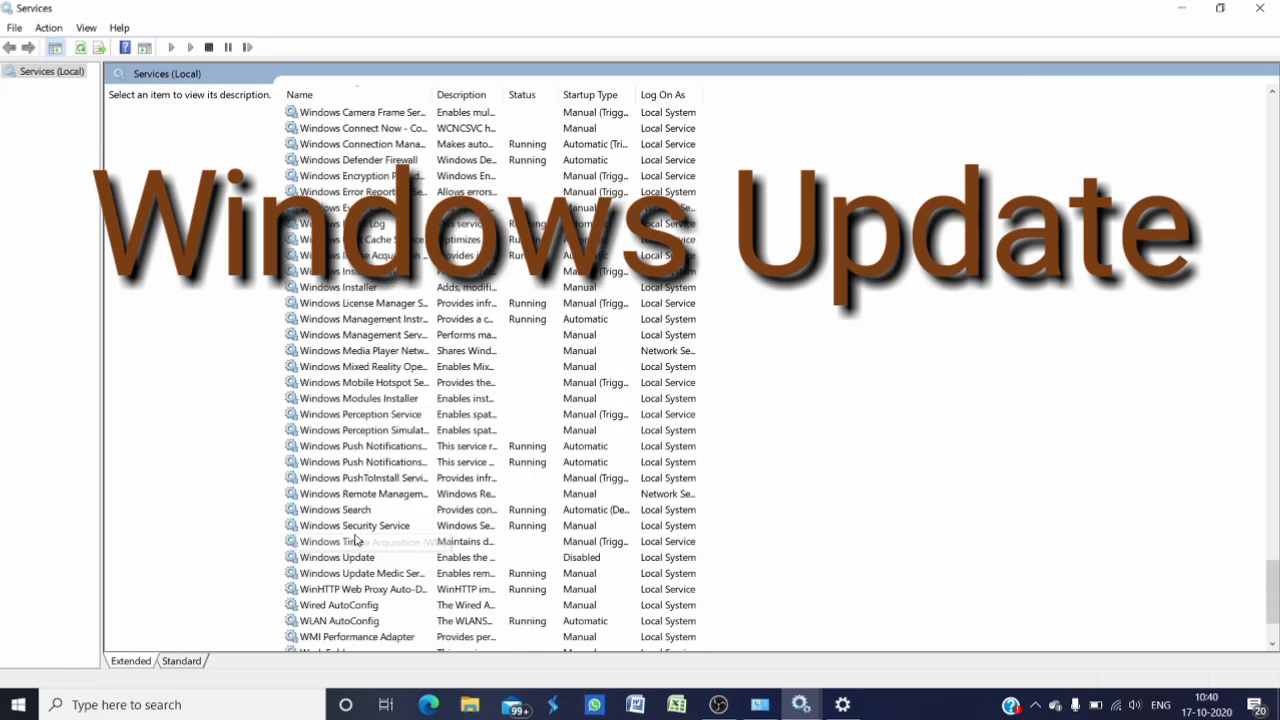
{"action": "scroll", "coordinate": [356, 540], "scroll_direction": "down", "scroll_amount": 2}
{"action": "left_click", "coordinate": [340, 463]}
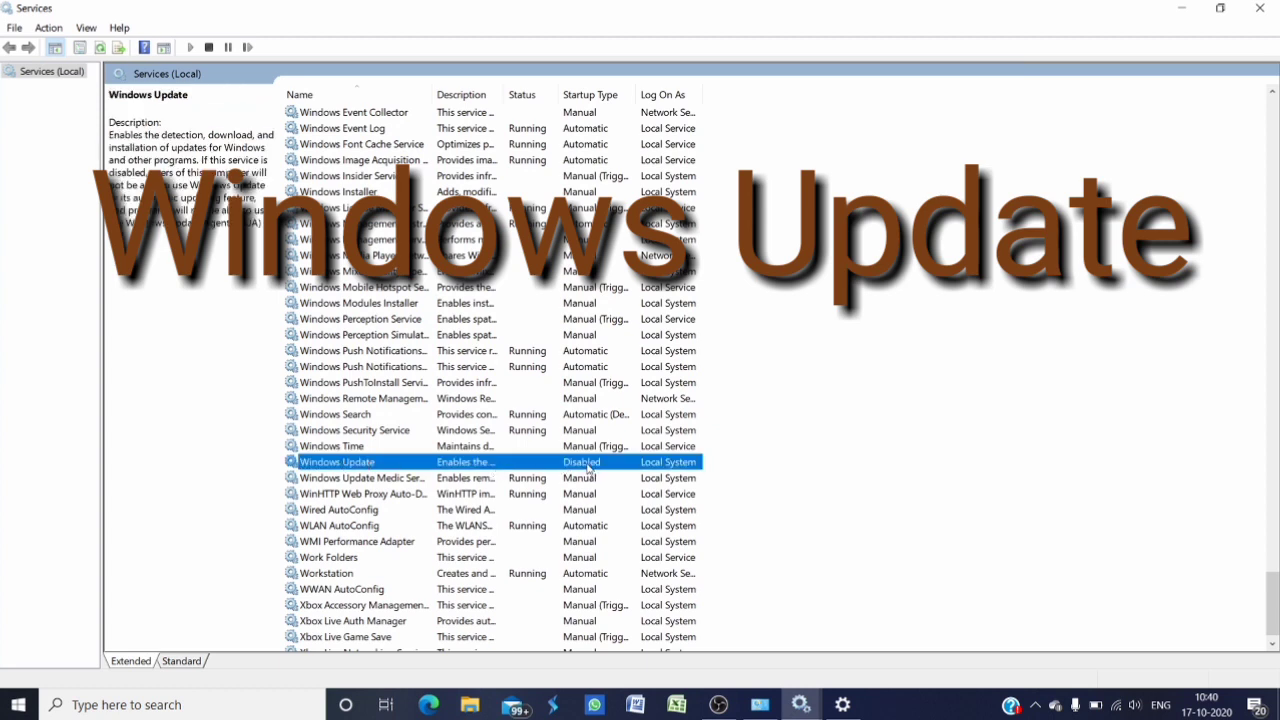
{"action": "double_click", "coordinate": [533, 467]}
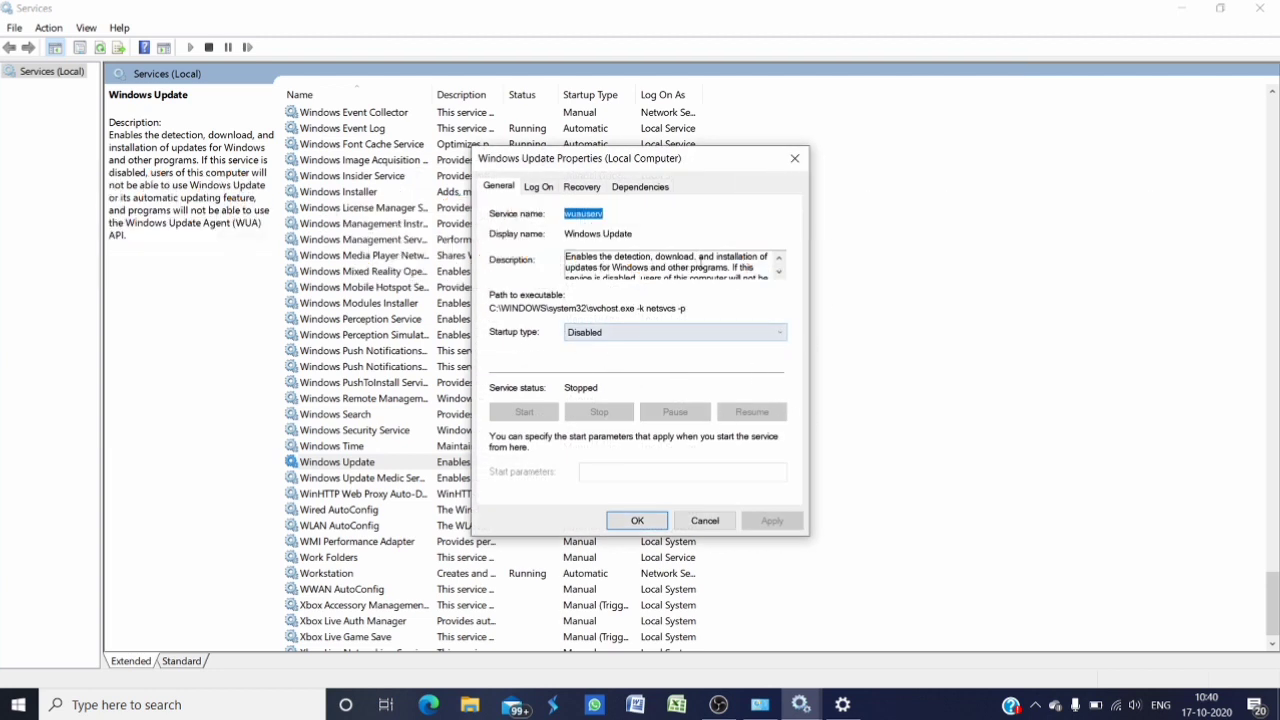
{"action": "left_click", "coordinate": [775, 333]}
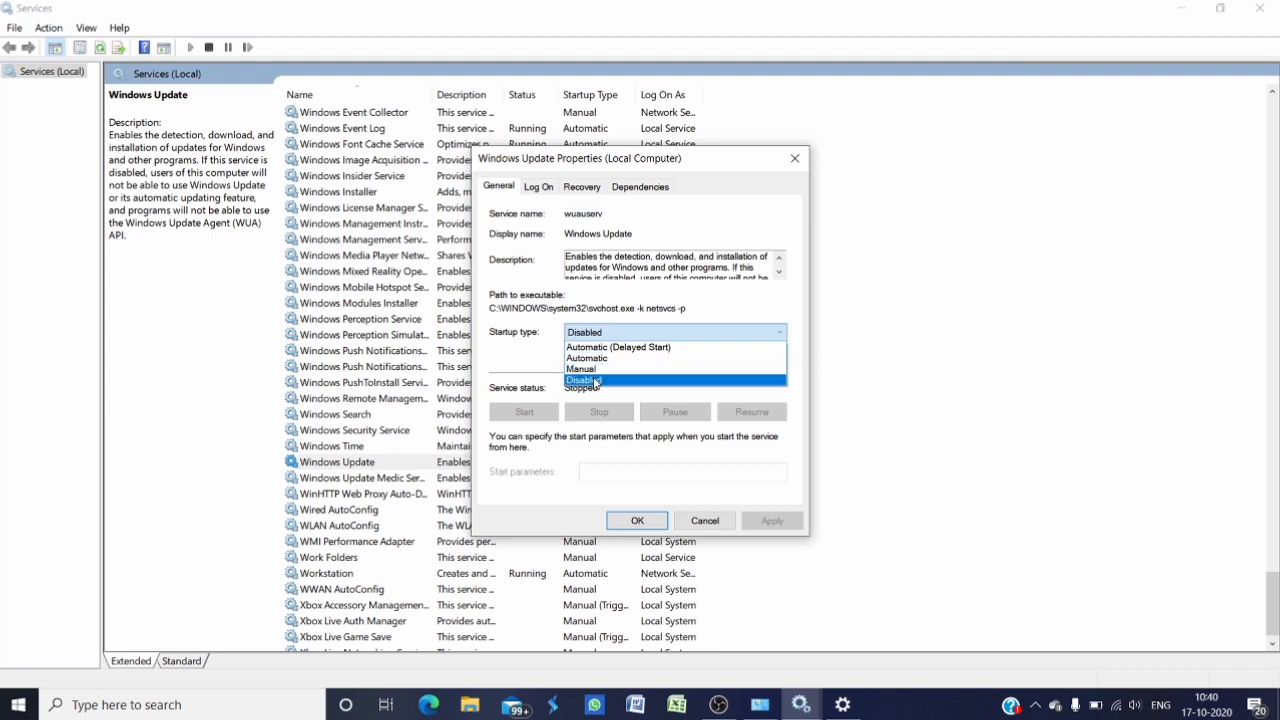
{"action": "left_click", "coordinate": [598, 370]}
{"action": "left_click", "coordinate": [770, 522]}
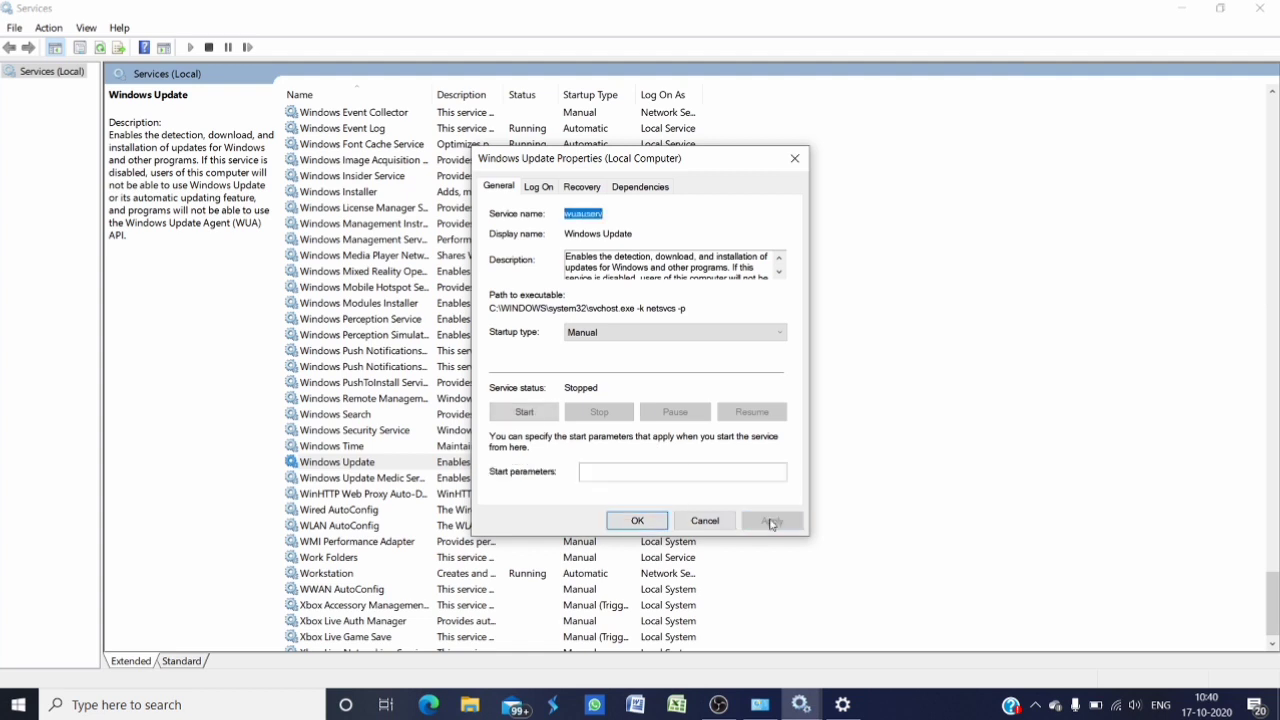
Step: Start the Windows Update service, confirm its properties and close the Services window
{"action": "left_click", "coordinate": [520, 412]}
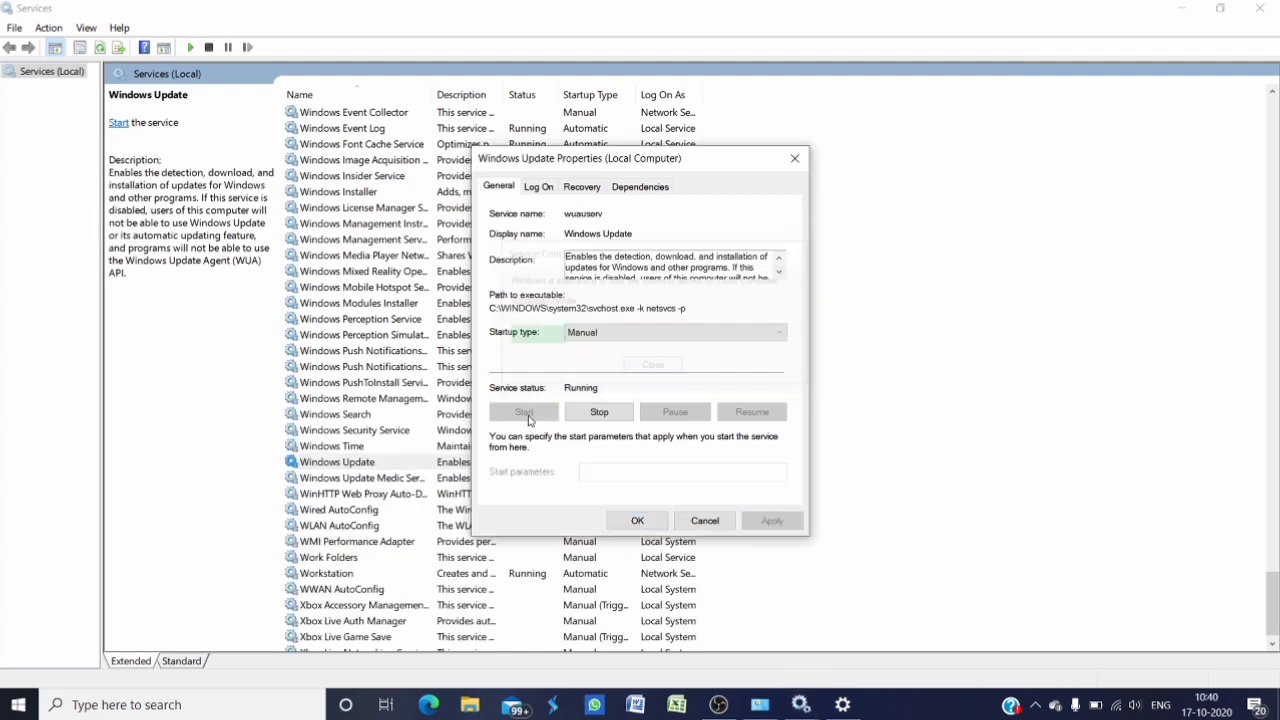
{"action": "left_click", "coordinate": [640, 521]}
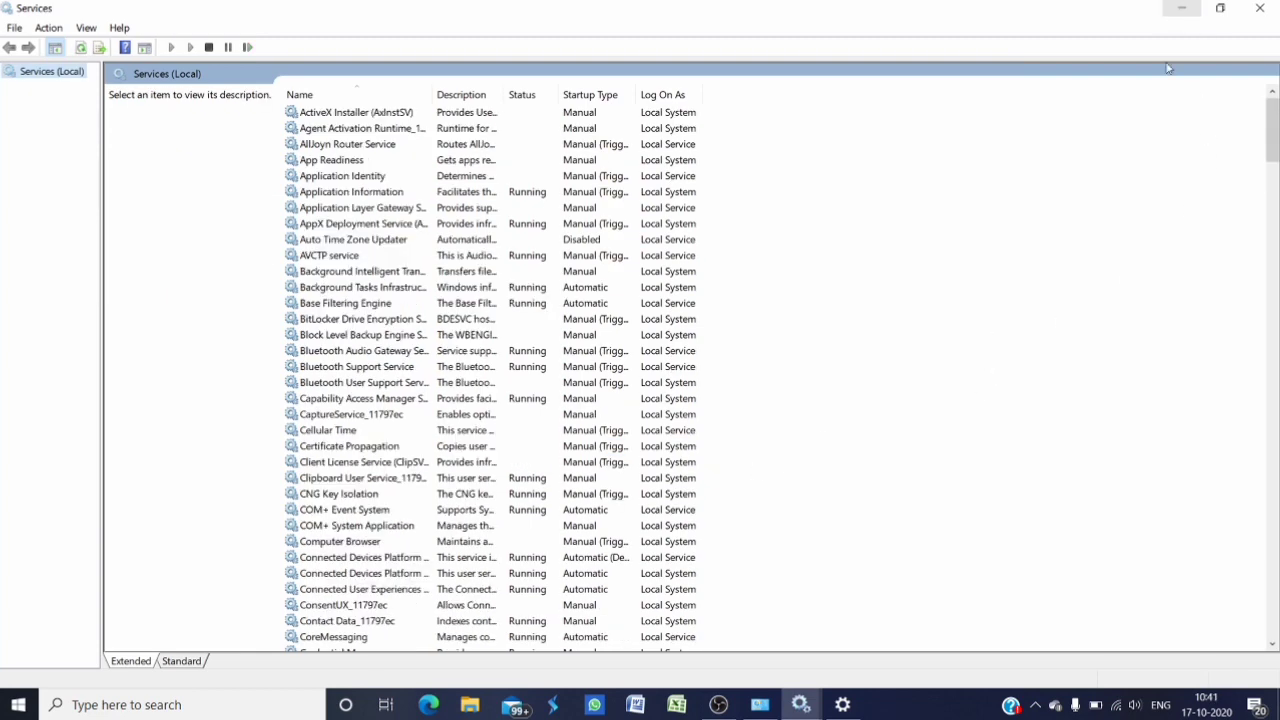
{"action": "left_click", "coordinate": [1258, 9]}
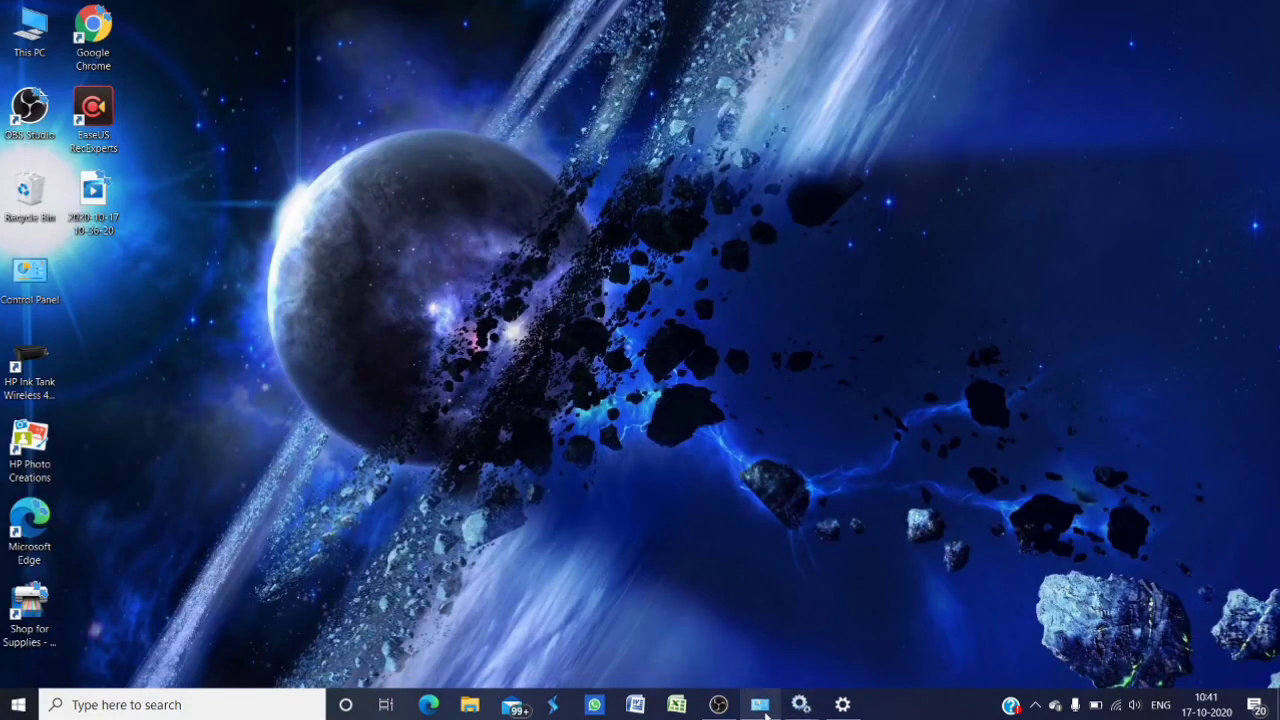
Step: Switch to the open Control Panel System window with the basic computer information
{"action": "mouse_move", "coordinate": [762, 708]}
{"action": "left_click", "coordinate": [739, 627]}
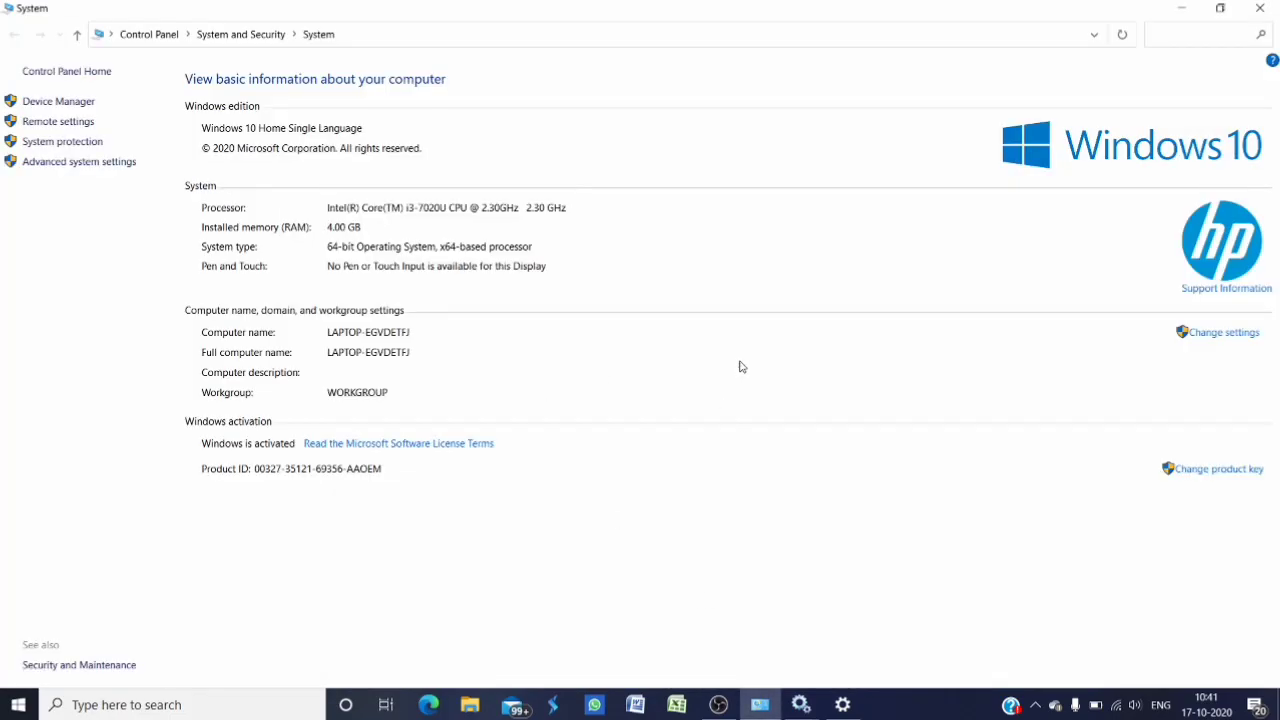